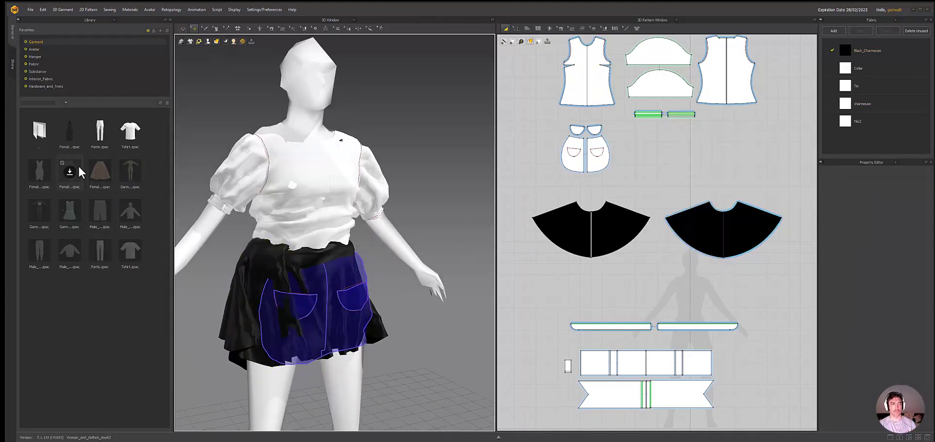
Step: Replace the short black skirt patterns with the long flared peach skirt garment from the library, placing its patterns where the old ones were
left_click(455, 290)
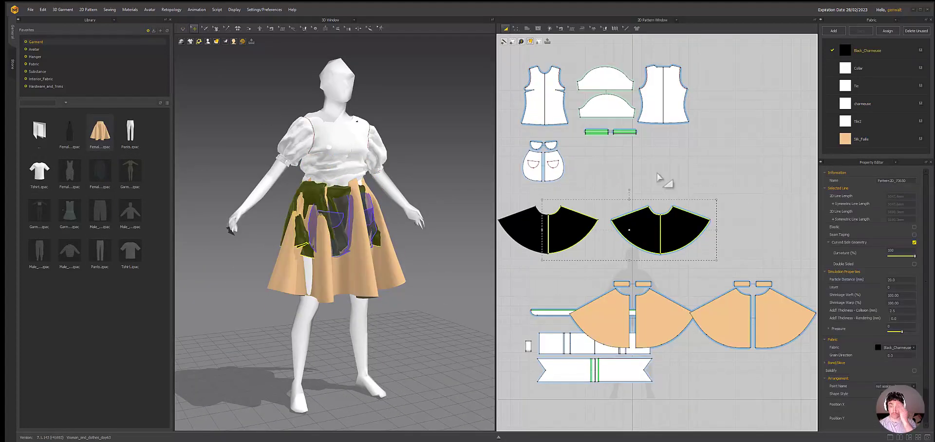
left_click(378, 280)
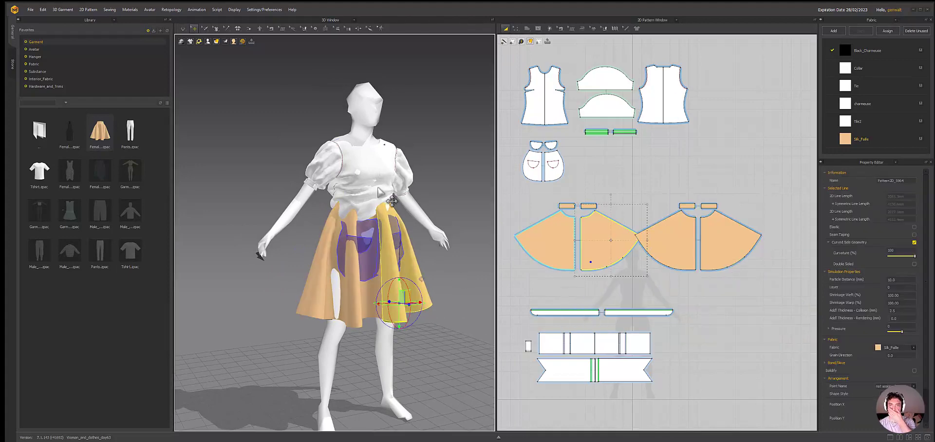
scroll(609, 219, "up", 2)
right_click_drag(370, 195, 438, 195)
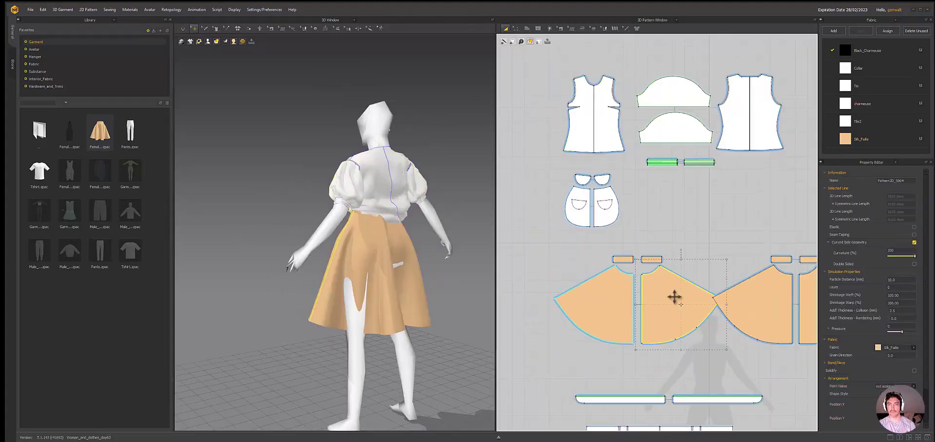
Step: Select the blouse's bodice and sleeve patterns and check how the blouse overlaps the new skirt from behind and the side
right_click_drag(419, 262, 350, 205)
left_click(351, 205)
right_click_drag(406, 264, 478, 242)
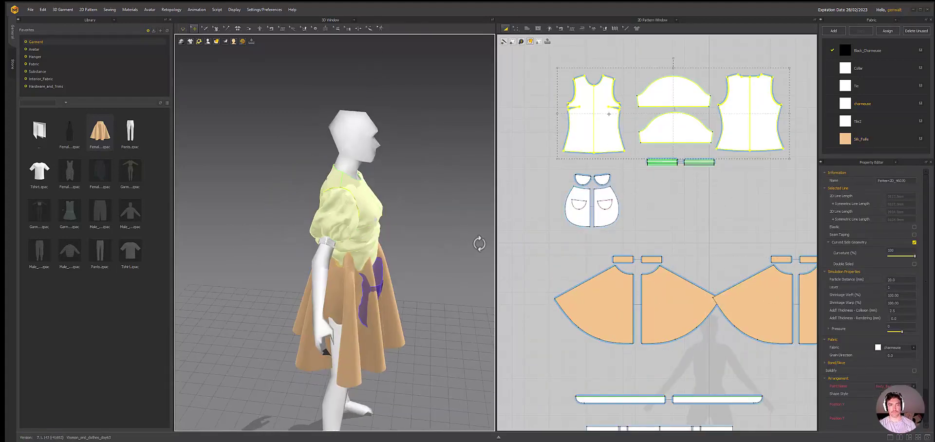
Step: Select the peach skirt panels and reposition the skirt around the avatar's waist in 3D
scroll(364, 269, "up", 2)
left_click(364, 270)
scroll(364, 269, "down", 2)
right_click_drag(364, 269, 370, 336)
left_click(364, 370)
scroll(384, 347, "up", 2)
scroll(383, 347, "down", 2)
left_click(360, 370)
scroll(544, 313, "up", 2)
right_click_drag(370, 292, 341, 316)
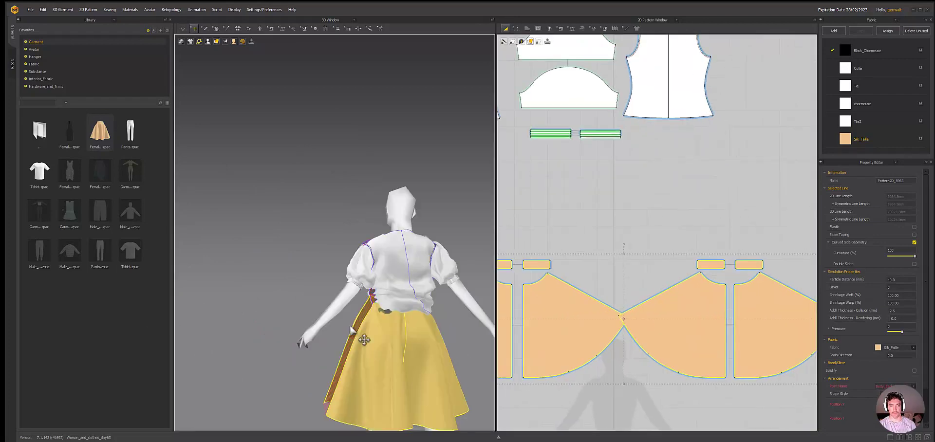
scroll(278, 390, "up", 2)
scroll(278, 390, "down", 2)
right_click_drag(278, 390, 423, 337)
left_click(385, 340)
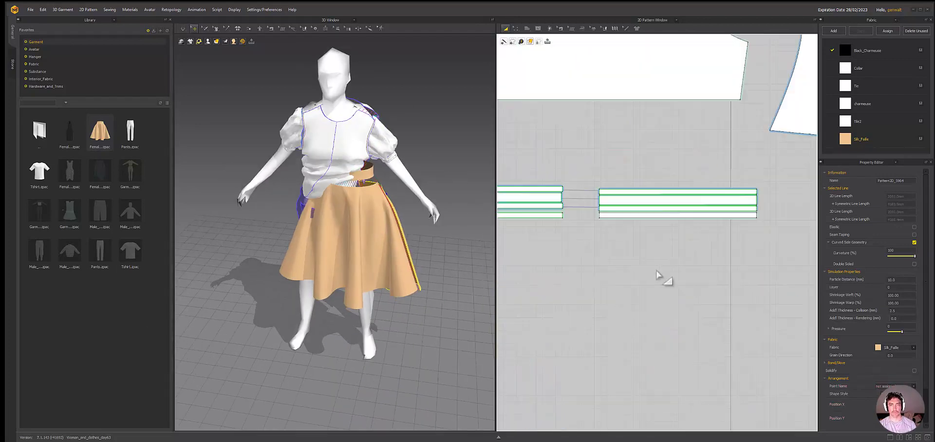
Step: Hide the blouse pieces in 3D and realign the skirt and its waistband with the avatar's waist
scroll(659, 276, "down", 3)
right_click(548, 220)
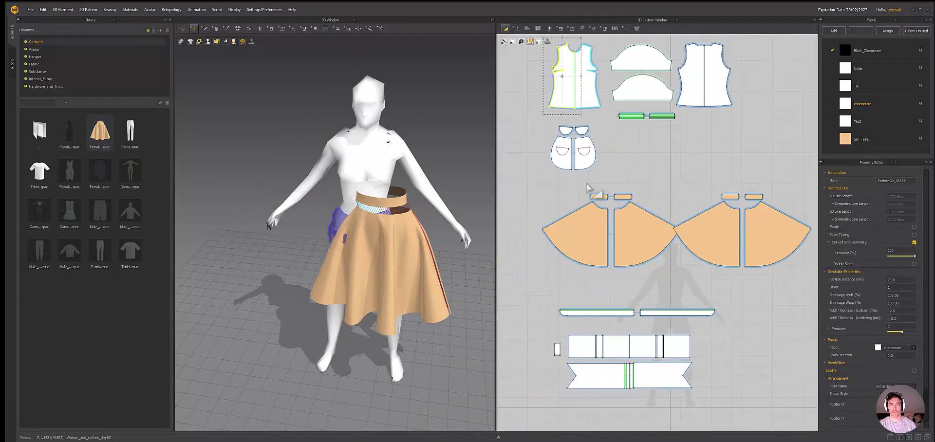
left_click(375, 313)
right_click_drag(375, 313, 424, 240)
left_click(413, 288)
left_click(341, 280)
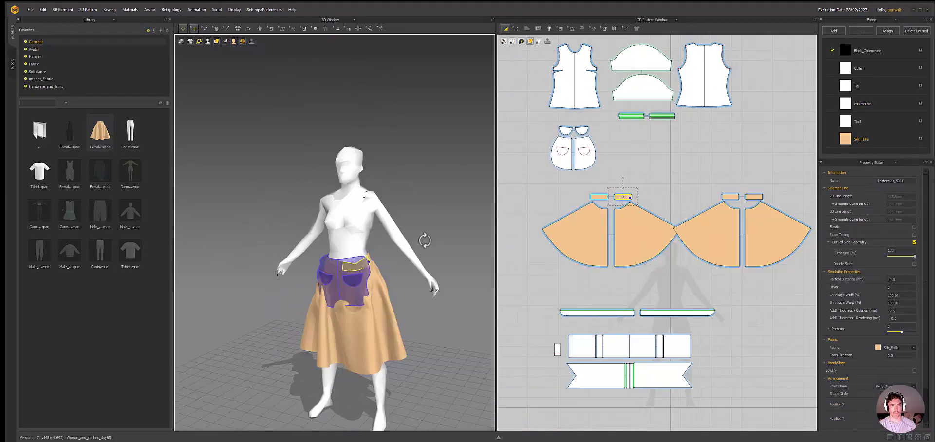
Step: Hide the apron pieces in 3D and start simulating the skirt on the avatar
right_click(593, 161)
left_click(615, 327)
left_click(598, 197)
key("space")
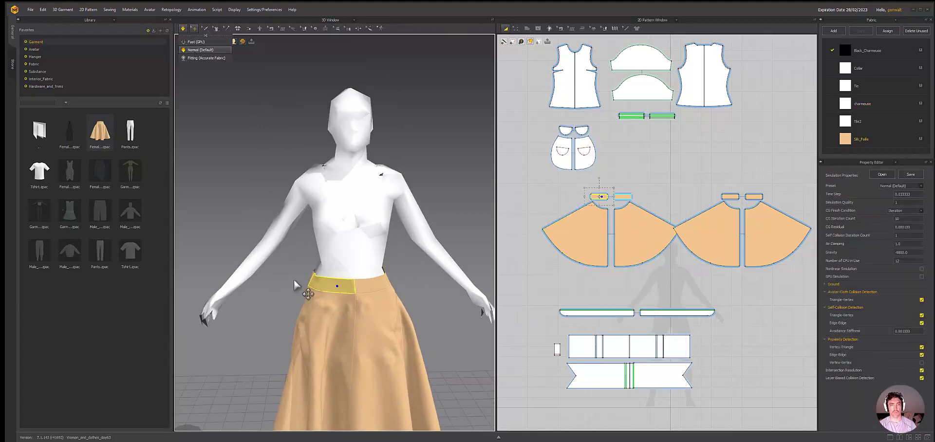
Step: Pull the front waistband and skirt panels into place on the avatar while the simulation runs
right_click_drag(295, 285, 327, 272)
left_click(327, 272)
right_click_drag(341, 243, 292, 243)
scroll(357, 292, "down", 2)
left_click(357, 359)
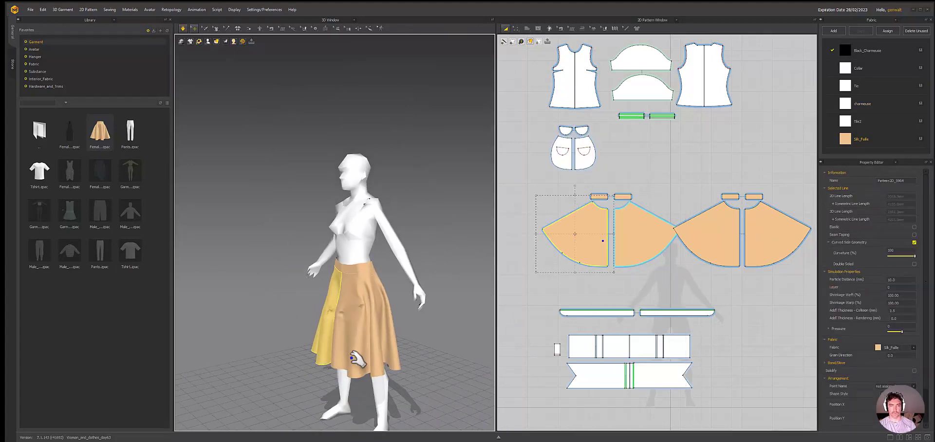
left_click(370, 293)
scroll(355, 292, "up", 3)
right_click_drag(355, 292, 375, 396)
scroll(351, 371, "down", 3)
left_click(285, 324)
right_click_drag(285, 324, 233, 347)
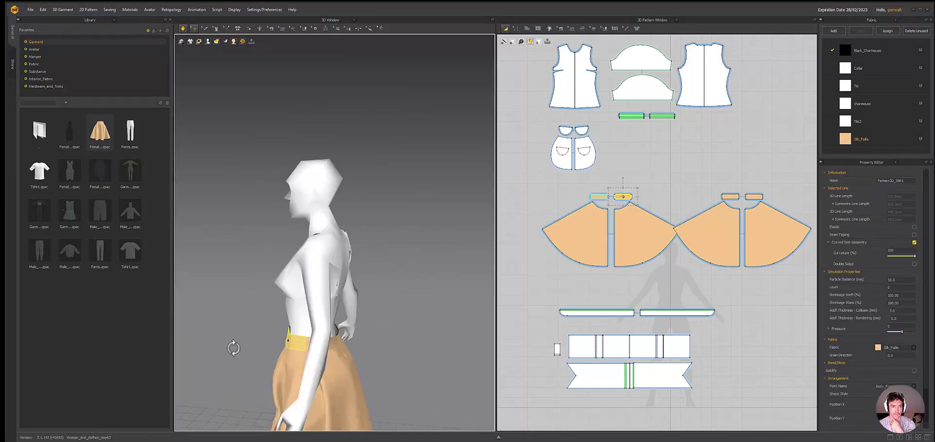
right_click_drag(341, 348, 380, 359)
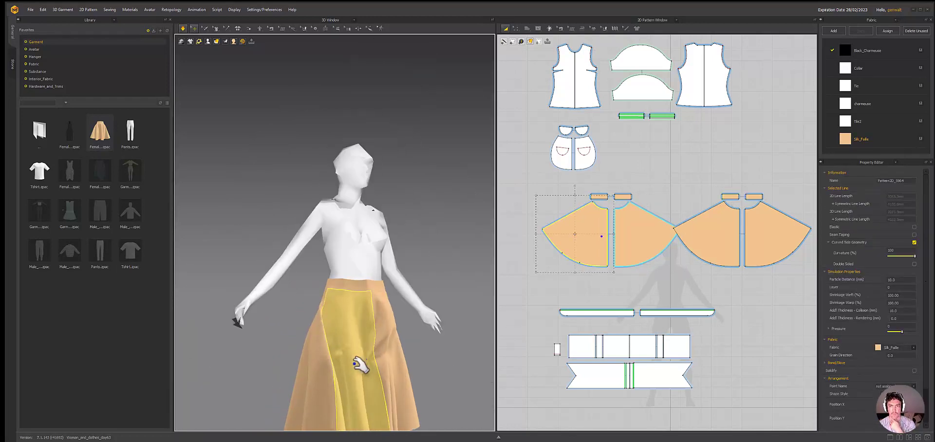
Step: Pull the back skirt panels into place and narrow the waistband pieces to tighten the skirt's waist
left_click(420, 375)
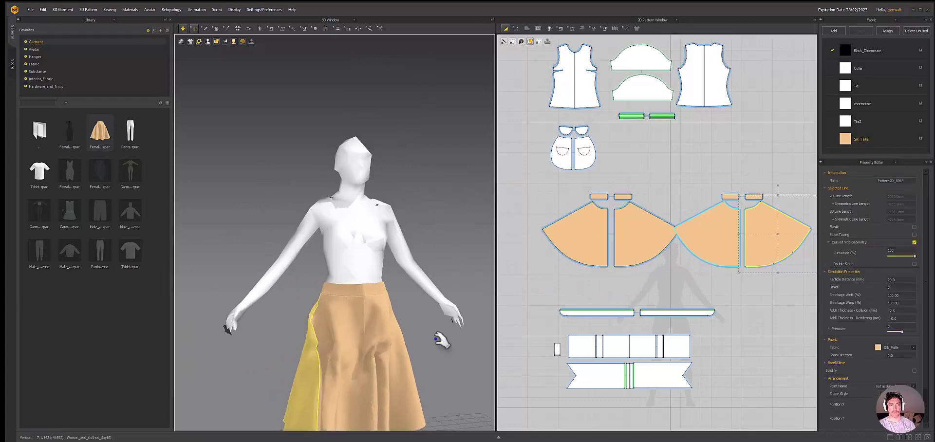
scroll(323, 269, "down", 5)
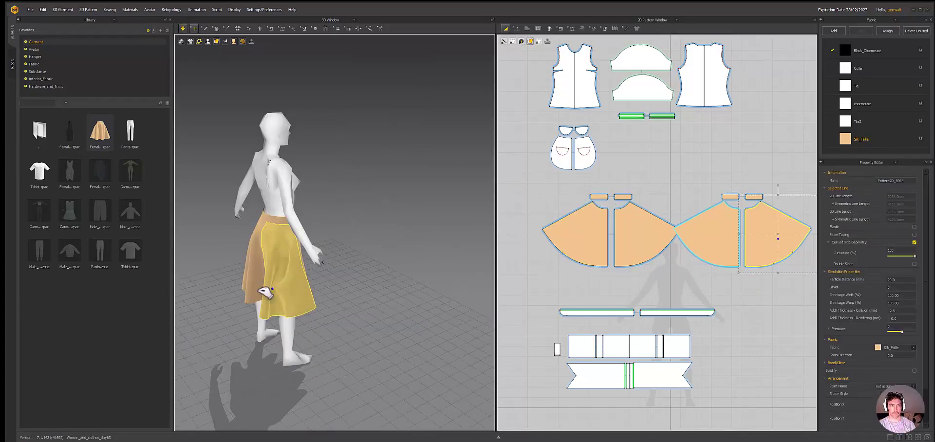
right_click_drag(266, 292, 334, 208)
left_click(328, 213)
scroll(341, 214, "up", 3)
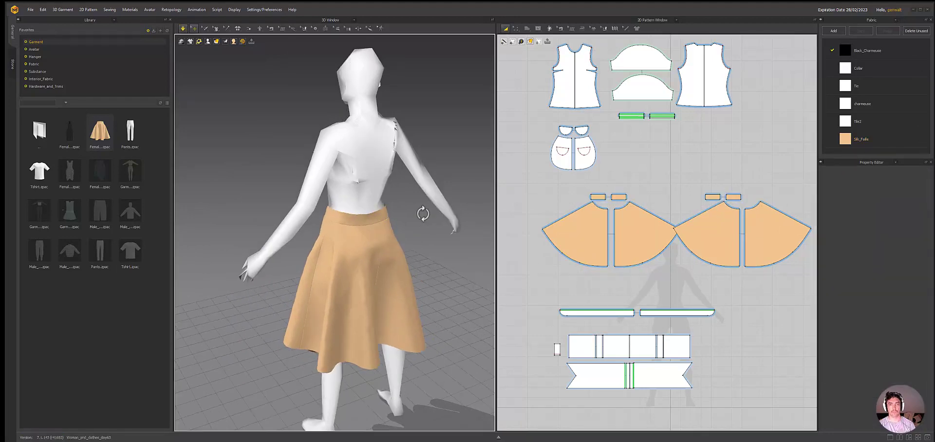
Step: Assign the Black_Charmeuse fabric to the skirt and waistband, using a 20 mm particle distance on the waistband, and simulate it
right_click_drag(422, 211, 395, 251)
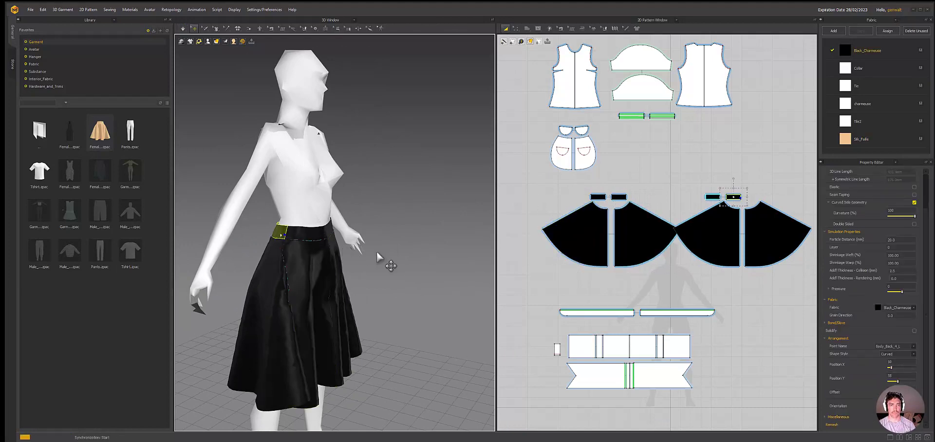
left_click(377, 257)
right_click_drag(378, 257, 287, 245)
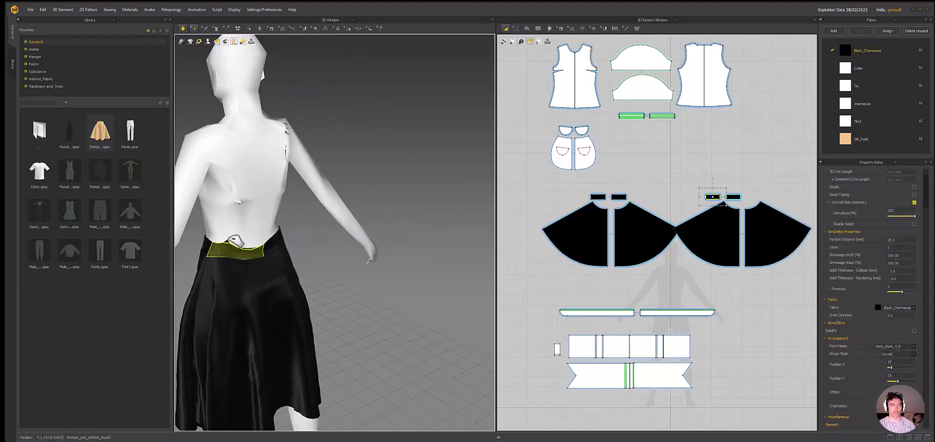
scroll(263, 254, "down", 3)
right_click_drag(263, 254, 370, 302)
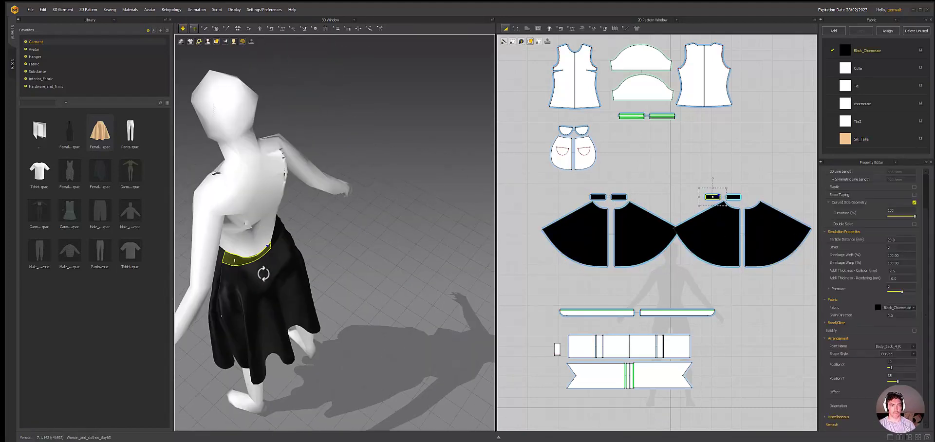
Step: Shorten the upper edge of the back waistband piece with Change Length, using the Start direction
scroll(584, 195, "up", 5)
left_click(585, 199)
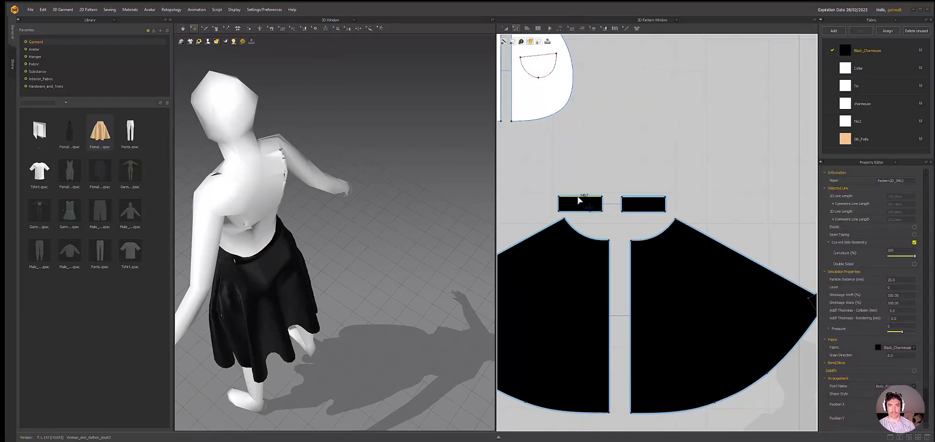
right_click_drag(578, 200, 653, 201)
right_click(655, 199)
right_click(633, 197)
left_click(663, 240)
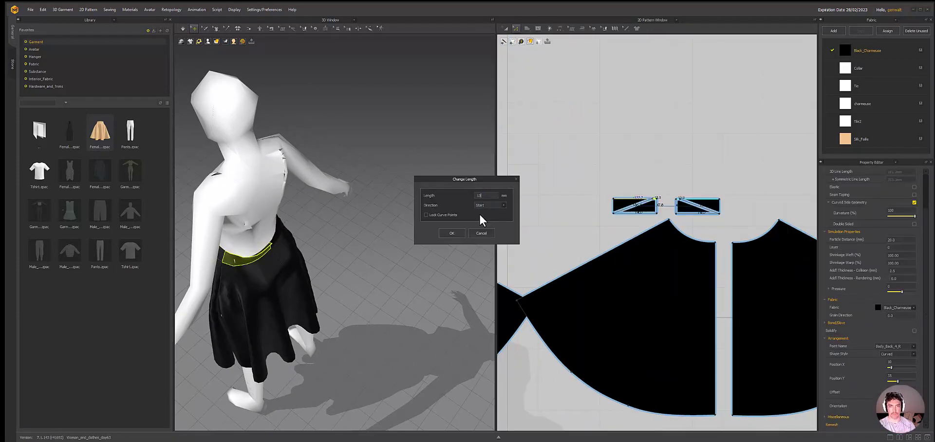
type("13")
left_click(450, 234)
right_click_drag(370, 210, 309, 192)
right_click_drag(282, 260, 487, 204)
Step: Change the length of the back waistband's upper edge again, this time in the Both direction
left_click(636, 197)
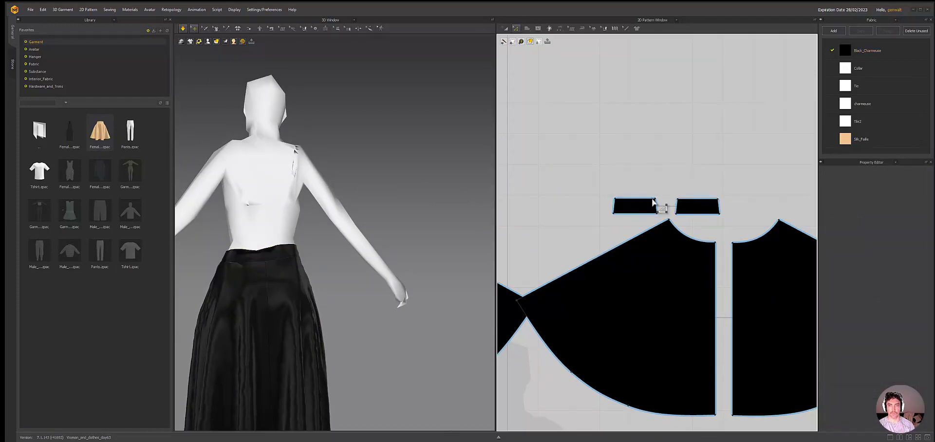
right_click(697, 207)
left_click(728, 250)
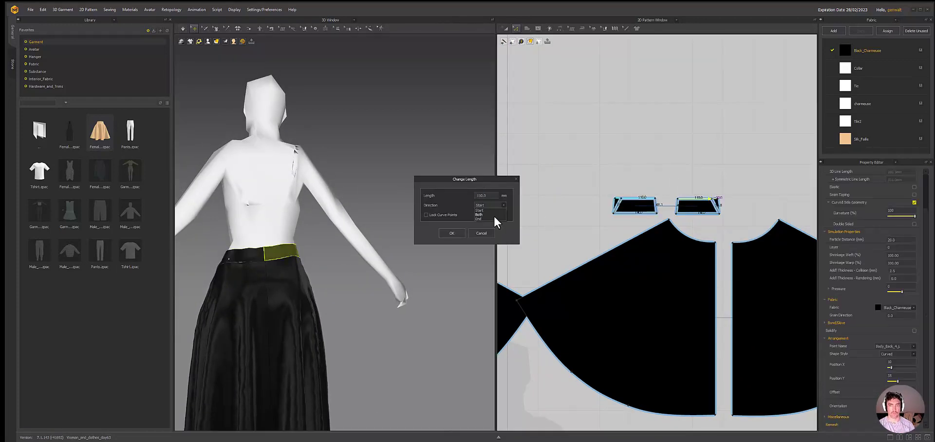
left_click(493, 215)
left_click(452, 233)
Step: Simulate the skirt and settle the tapered back waistband against the avatar's waist
right_click_drag(448, 224, 328, 285)
scroll(250, 263, "up", 3)
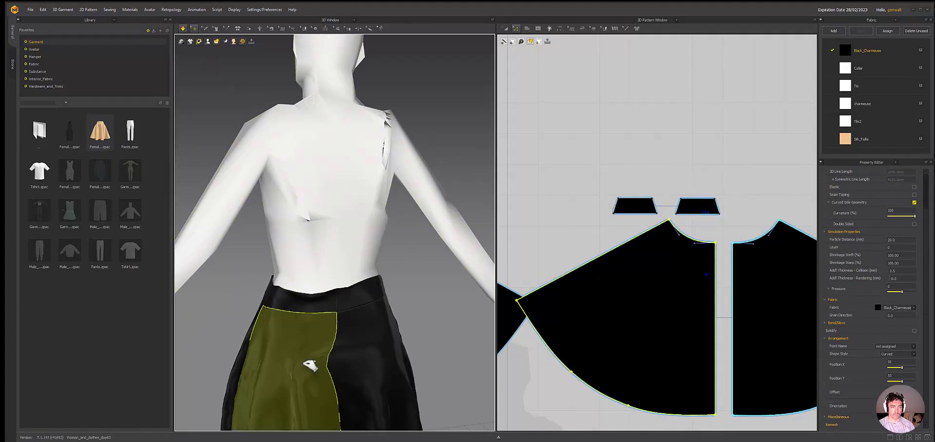
right_click_drag(313, 371, 444, 318)
left_click(411, 334)
scroll(422, 337, "up", 3)
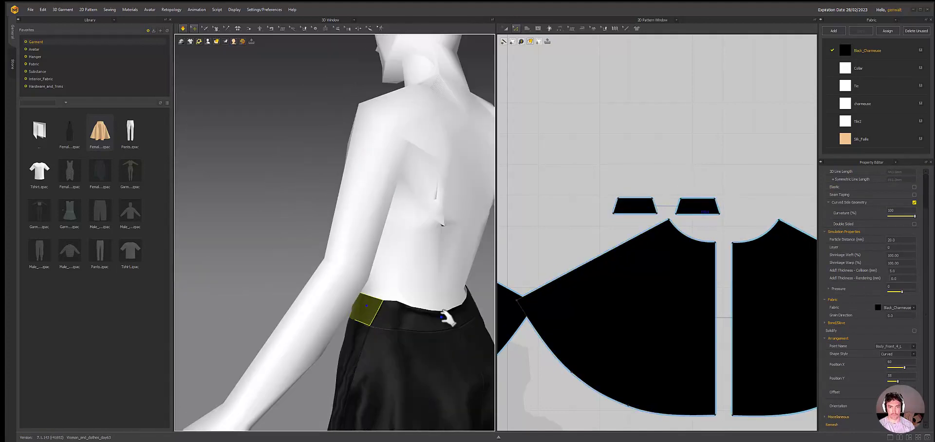
Step: Browse the store's garment listing and limit its category to Tops
left_click(34, 48)
left_click(330, 223)
right_click_drag(396, 224, 375, 222)
key("Escape")
scroll(433, 267, "down", 10)
right_click_drag(434, 267, 428, 270)
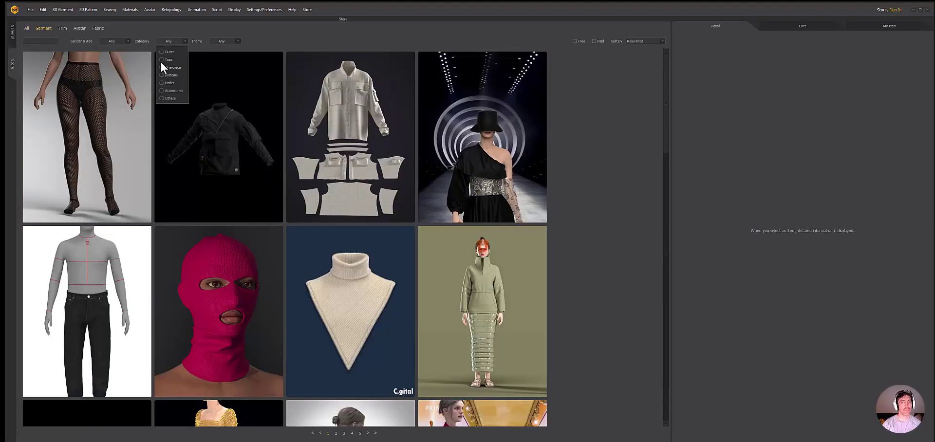
left_click(161, 60)
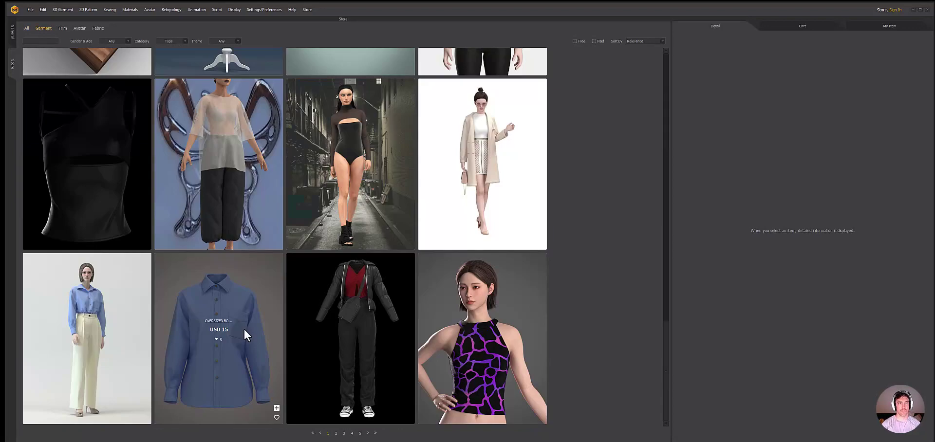
Step: Search the store for "victorian" and "maid" garments, limiting the gender filter to Women
left_click(47, 41)
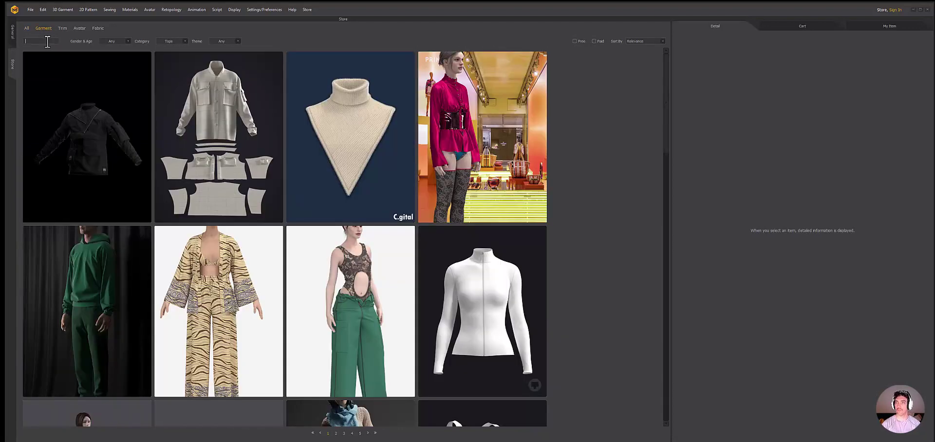
type("victorian")
key("Return")
left_click(115, 41)
left_click(111, 55)
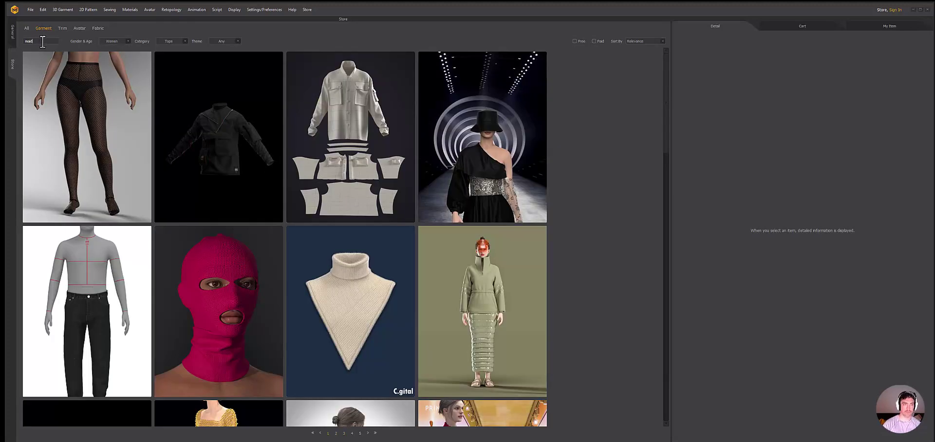
type("maid")
key("Return")
Step: Search the store for "shirt" garments and browse through several pages of results
double_click(43, 42)
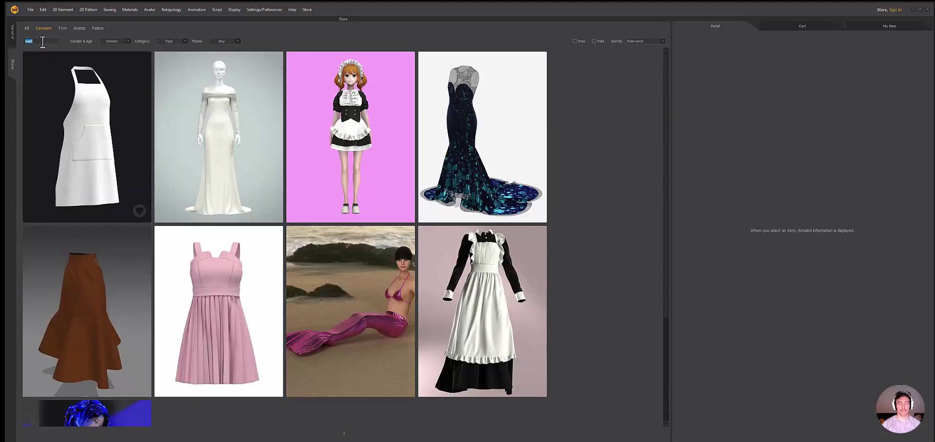
key("Return")
scroll(341, 292, "down", 10)
left_click(335, 433)
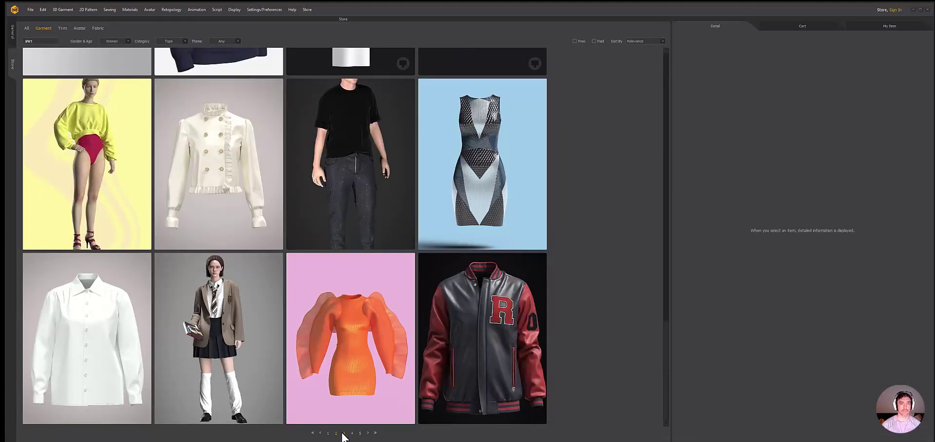
scroll(577, 142, "down", 5)
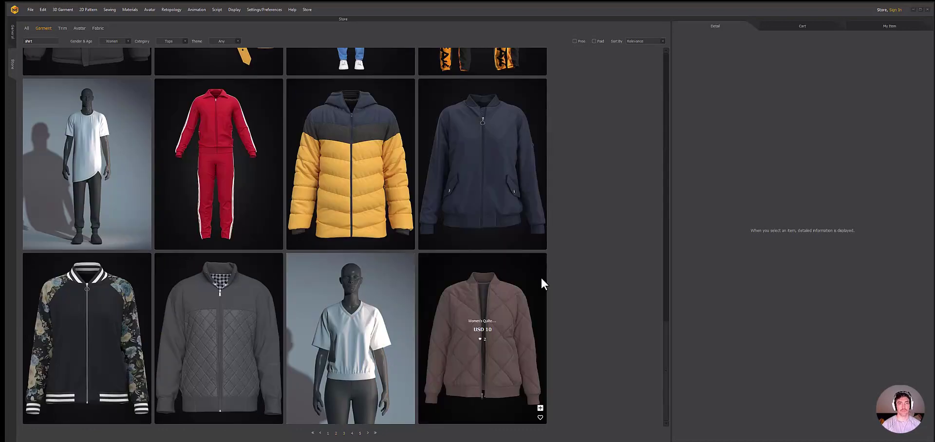
scroll(403, 308, "down", 5)
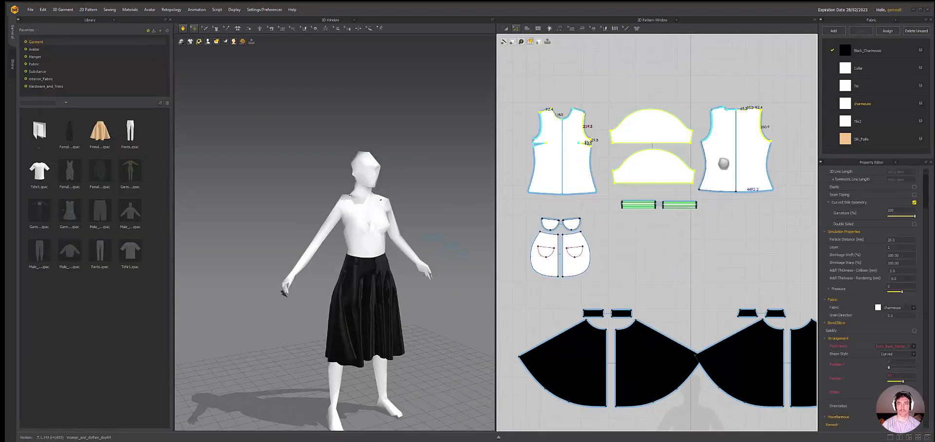
Step: Return to the garment workspace and show the blouse's bodice and sleeve pieces on the avatar again
right_click(548, 178)
left_click(584, 219)
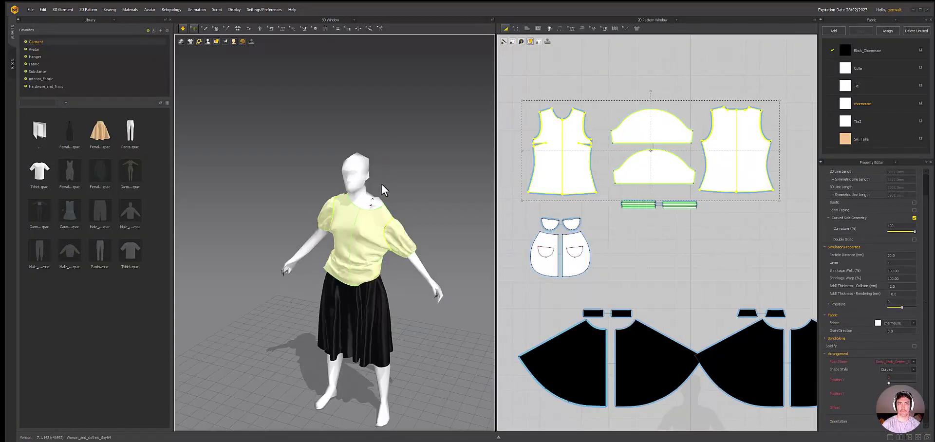
right_click_drag(381, 195, 366, 318)
left_click(366, 318)
scroll(381, 392, "up", 3)
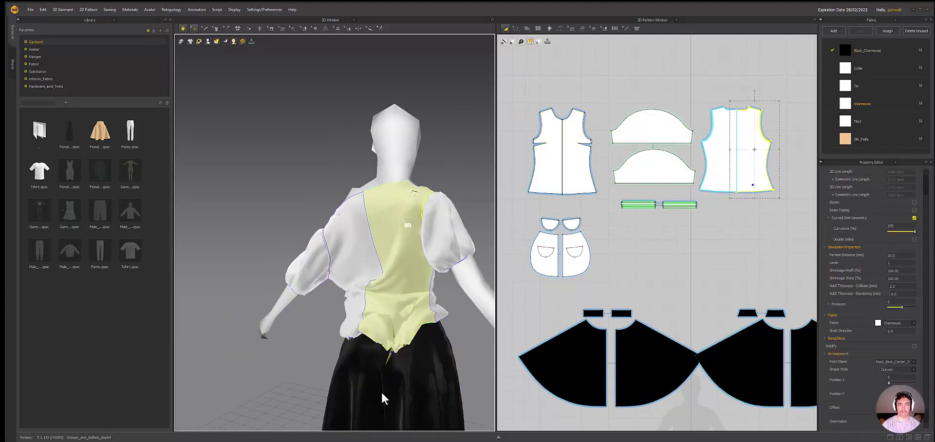
Step: Pull the blouse's hem out over the skirt's waist during the simulation
right_click_drag(381, 392, 317, 254)
scroll(318, 254, "up", 3)
scroll(317, 254, "down", 3)
left_click(370, 204)
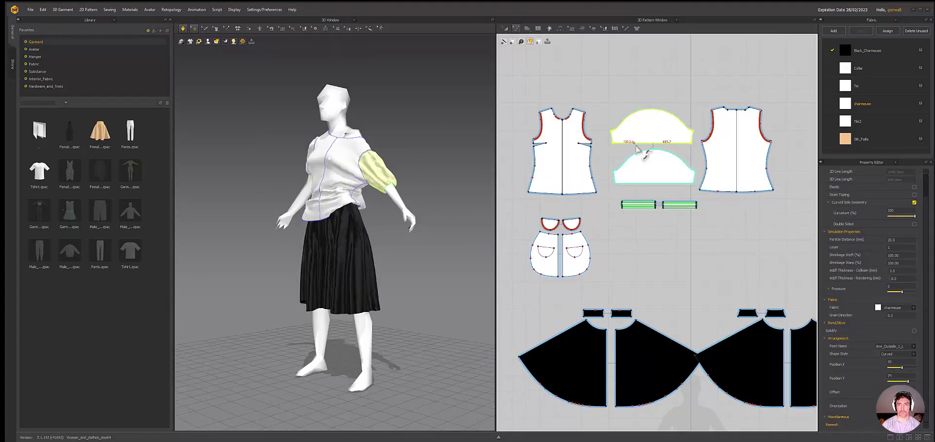
Step: Delete the blouse's two sleeve cuff pieces so the sleeves hang open
scroll(618, 246, "up", 5)
key("4")
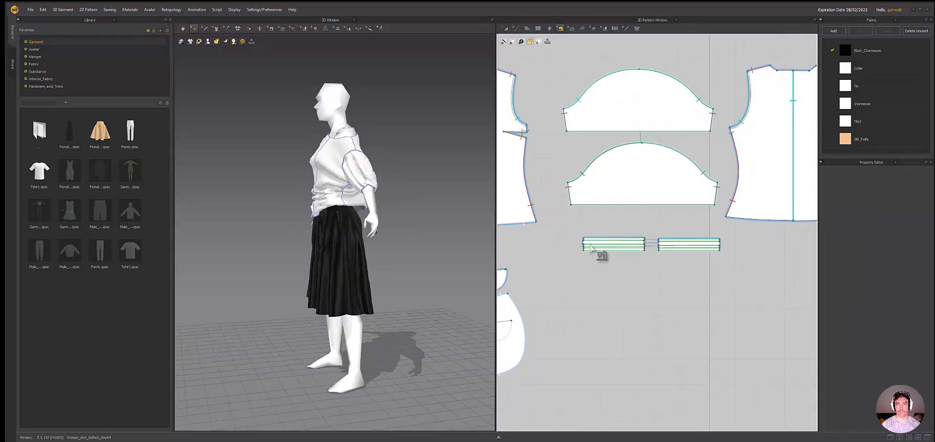
left_click(370, 189)
key("2")
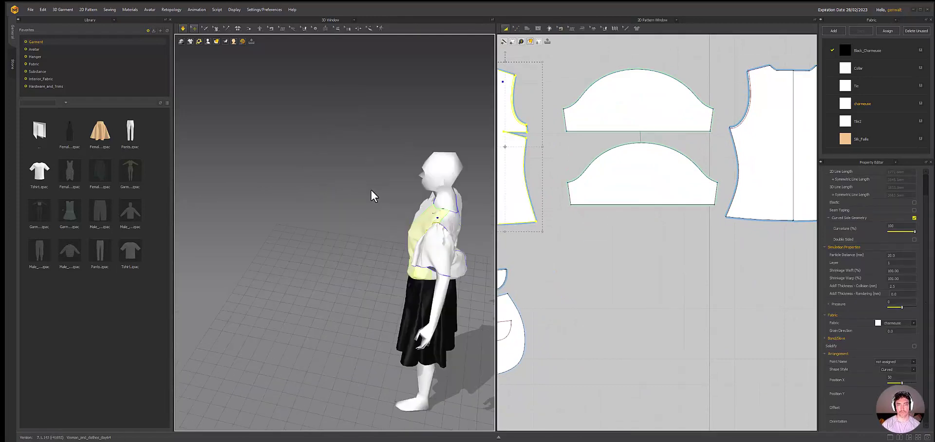
key("0")
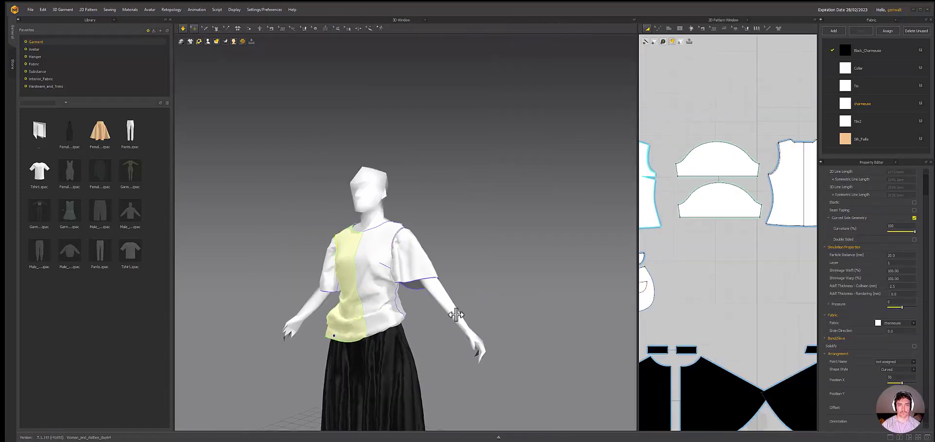
Step: Pull the skirt's front and the blouse's front hem during the simulation to settle them at the waist
left_click(372, 358)
left_click(375, 363)
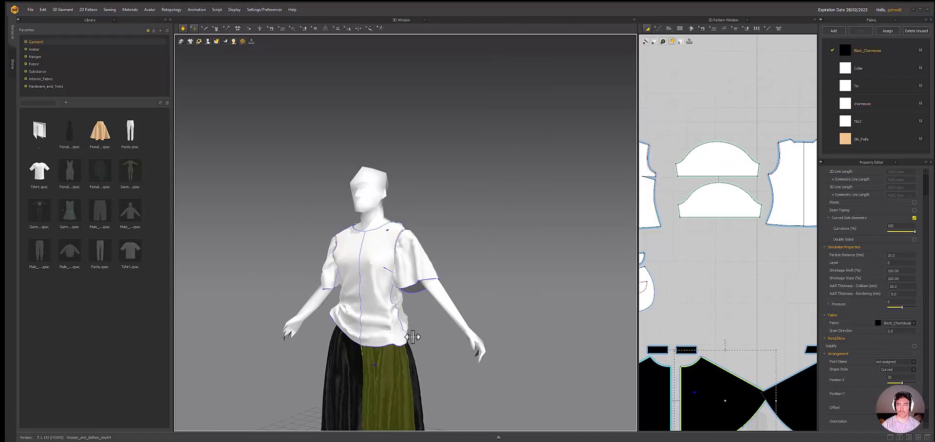
key("2")
left_click(340, 338)
key("0")
left_click(343, 253)
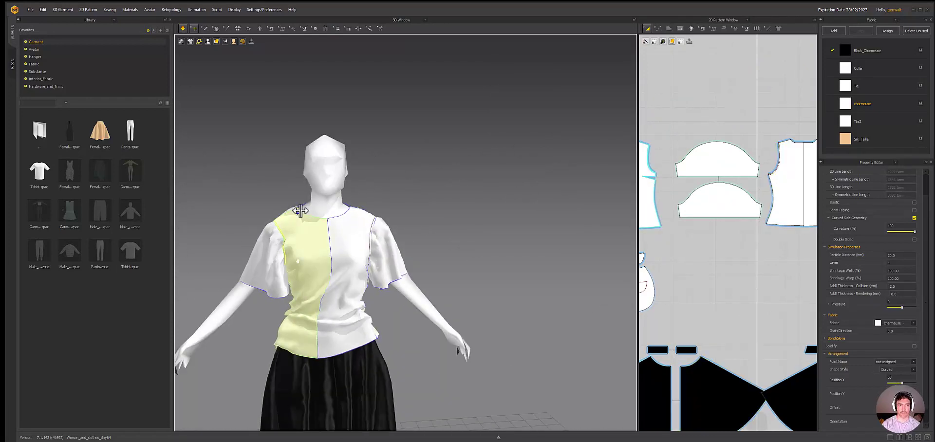
Step: Pull the blouse's front panels around the chest and shoulders during the simulation to reposition them
right_click(356, 229)
left_click(428, 157)
right_click_drag(428, 157, 365, 187)
left_click(282, 260)
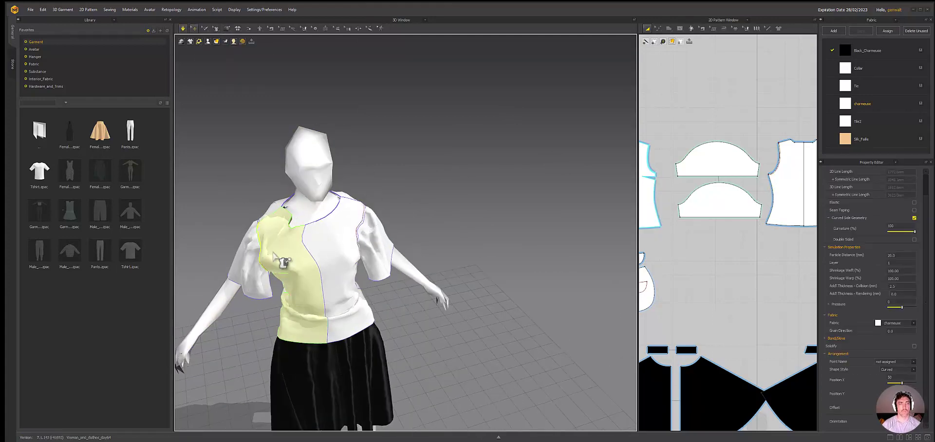
right_click_drag(344, 214, 229, 122)
Step: Pin a small patch of the blouse's front mesh at the avatar's left shoulder
left_click(199, 41)
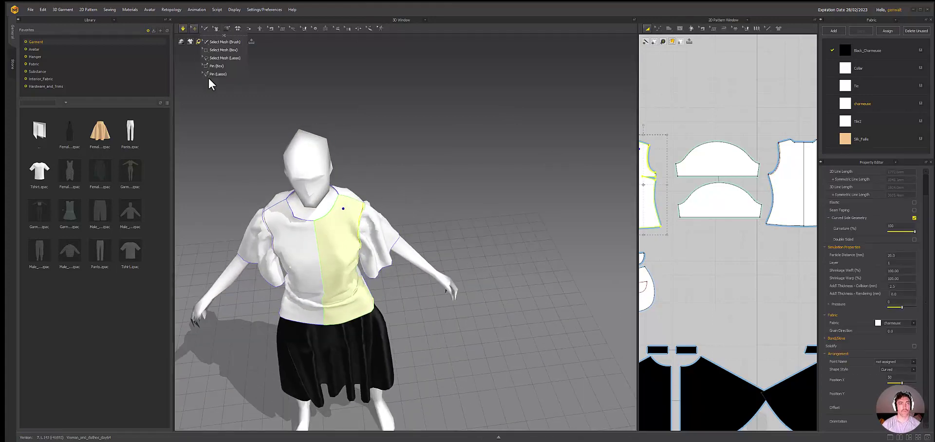
left_click(205, 27)
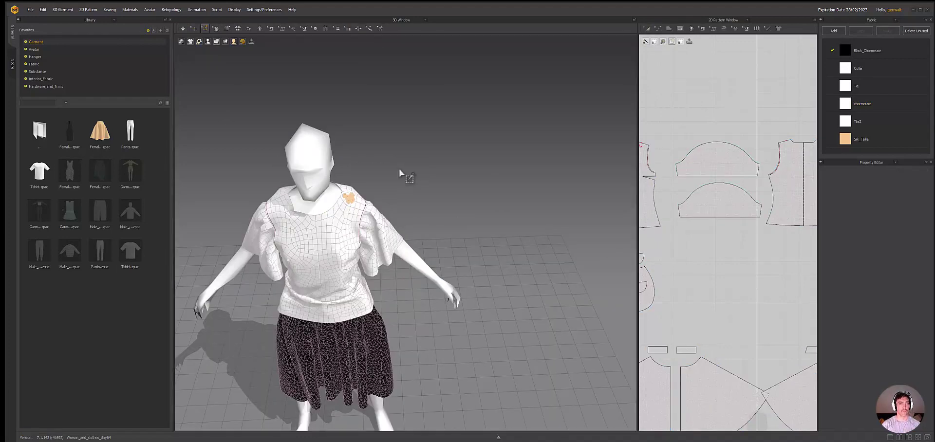
key("q")
Step: Pull the pinned blouse down over the skirt's waist during the simulation, working around the avatar
left_click(282, 240)
right_click_drag(282, 240, 468, 301)
left_click(388, 289)
left_click(467, 302)
right_click_drag(467, 272, 546, 311)
left_click(470, 394)
left_click(545, 311)
scroll(539, 360, "up", 3)
right_click_drag(539, 360, 487, 292)
right_click_drag(674, 292, 735, 305)
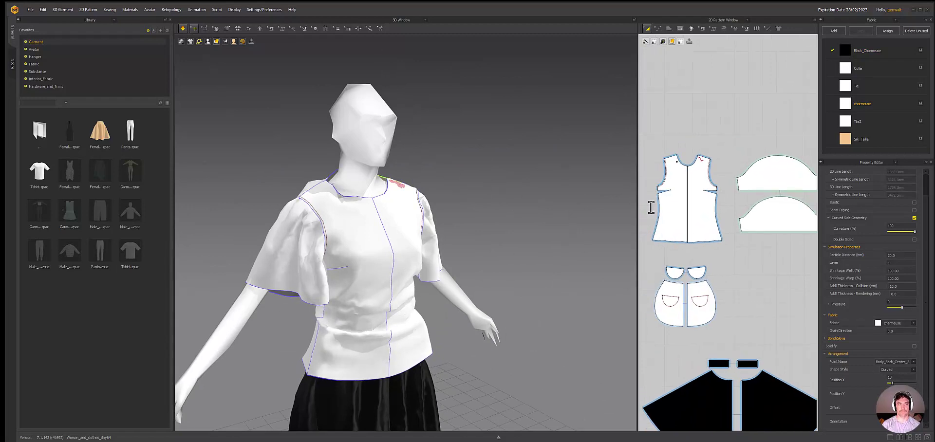
Step: Flare the blouse's front bodice by moving its lower side corners outward and down in the pattern
key("z")
scroll(679, 223, "up", 2)
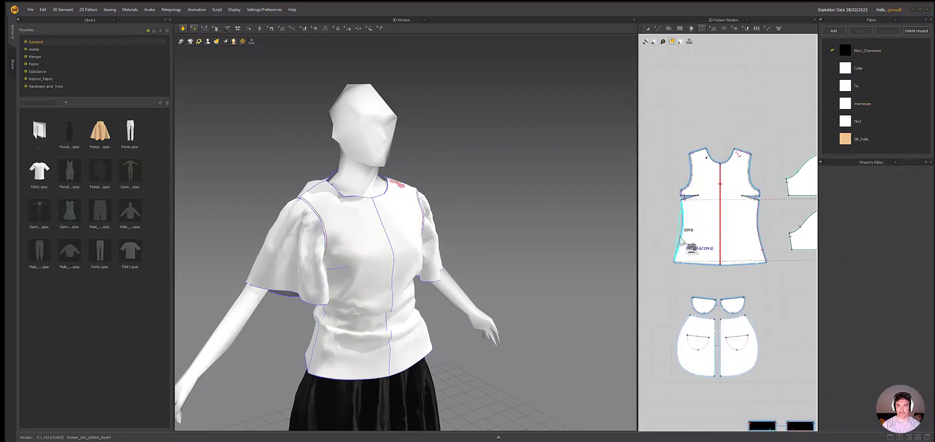
left_click(678, 58)
left_click(671, 272)
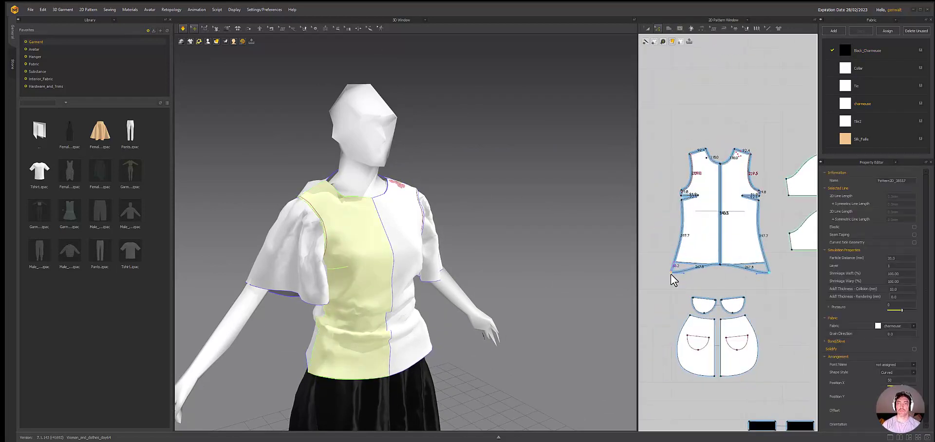
left_click(723, 275)
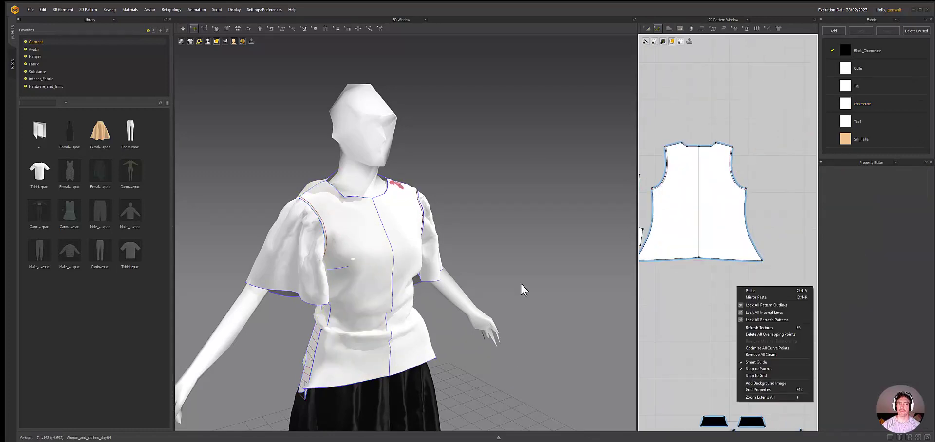
Step: Flare the blouse's back bodice by moving its lower side corners outward and down, and simulate the fit
right_click_drag(521, 283, 393, 320)
left_click(392, 319)
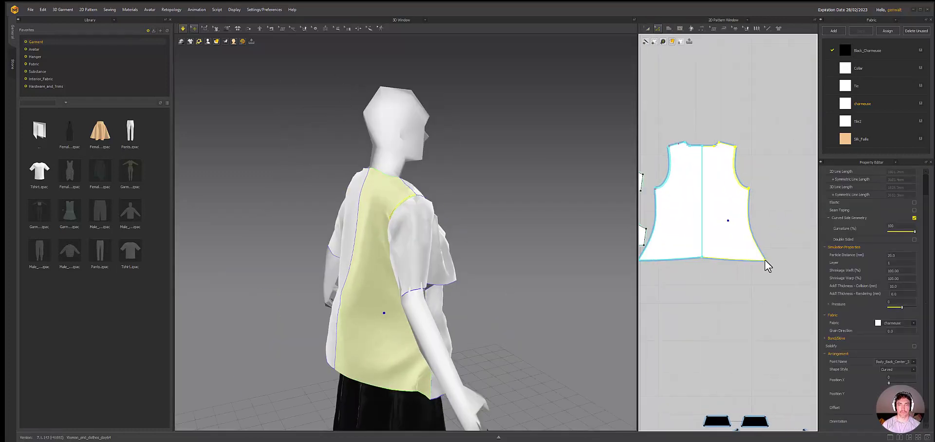
right_click_drag(547, 296, 434, 308)
left_click(395, 319)
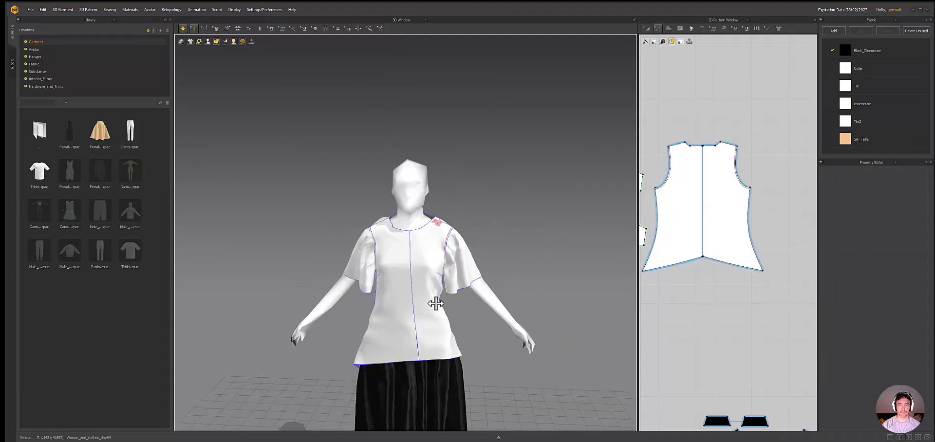
Step: Widen the hem of the blouse's front bodice further at its lower side corners
left_click(434, 309)
scroll(697, 317, "up", 5)
left_click(697, 317)
scroll(697, 317, "down", 5)
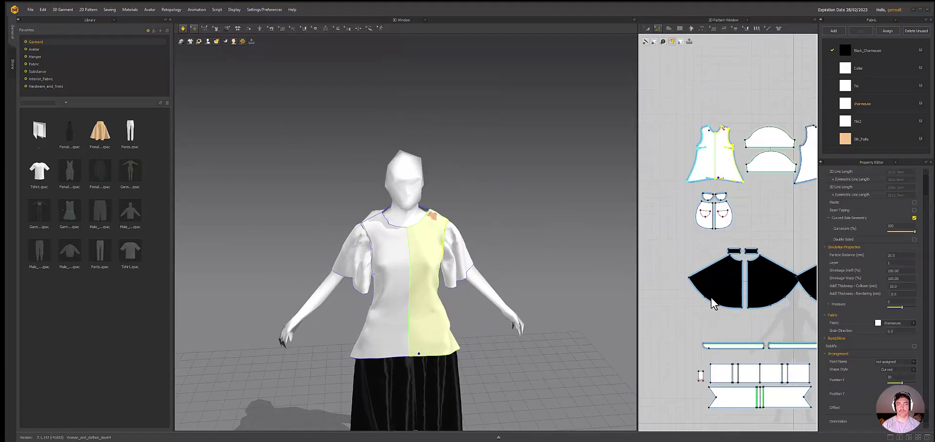
Step: Activate the pocketed apron pieces on the avatar and pull the blouse's front down during the simulation
scroll(732, 205, "up", 3)
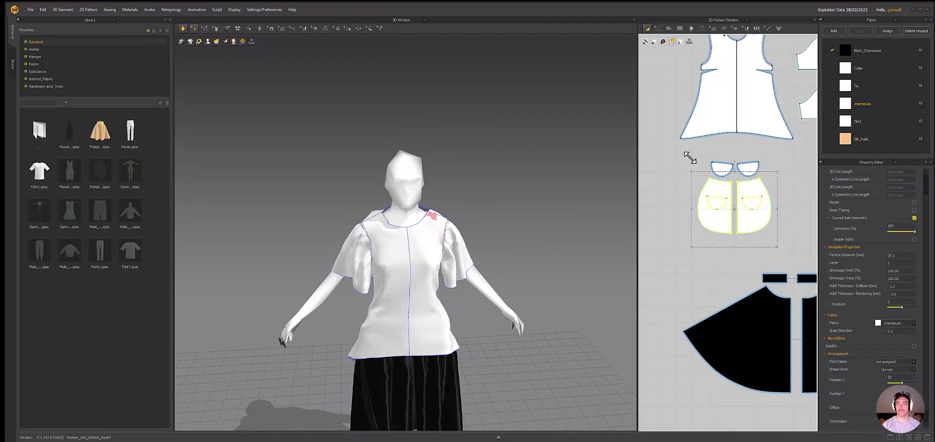
right_click(747, 212)
left_click(745, 355)
right_click_drag(515, 319, 482, 316)
left_click(728, 128)
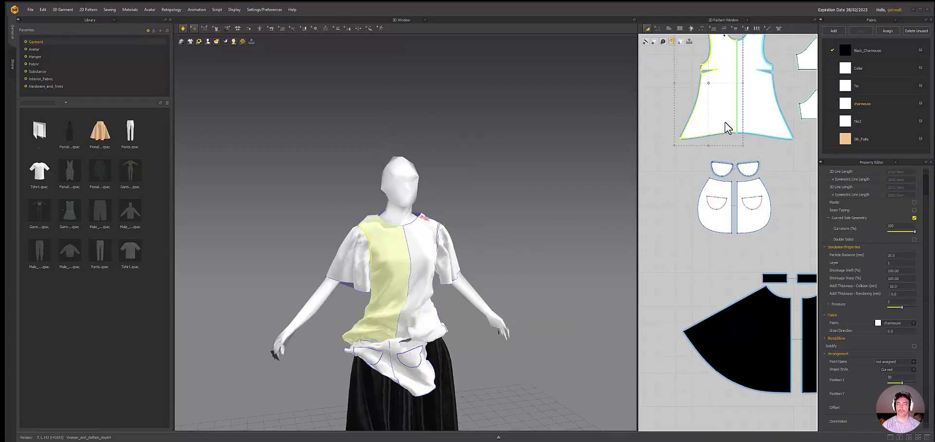
left_click(526, 376)
key("2")
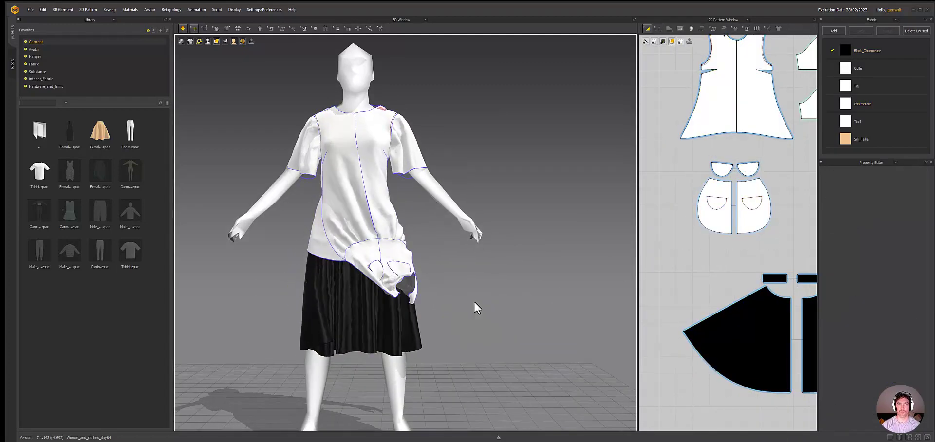
Step: Try sewing the pocketed apron pieces' top edges to the blouse's front hem and simulate the result
scroll(662, 237, "down", 2)
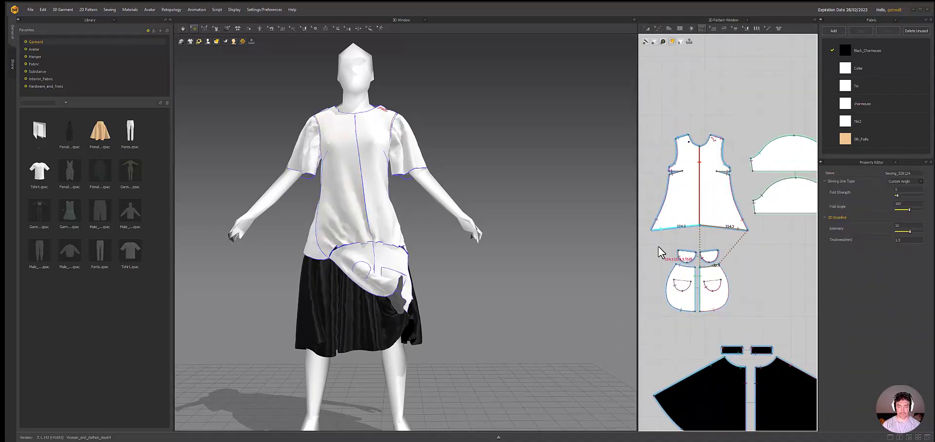
right_click_drag(676, 232, 728, 233)
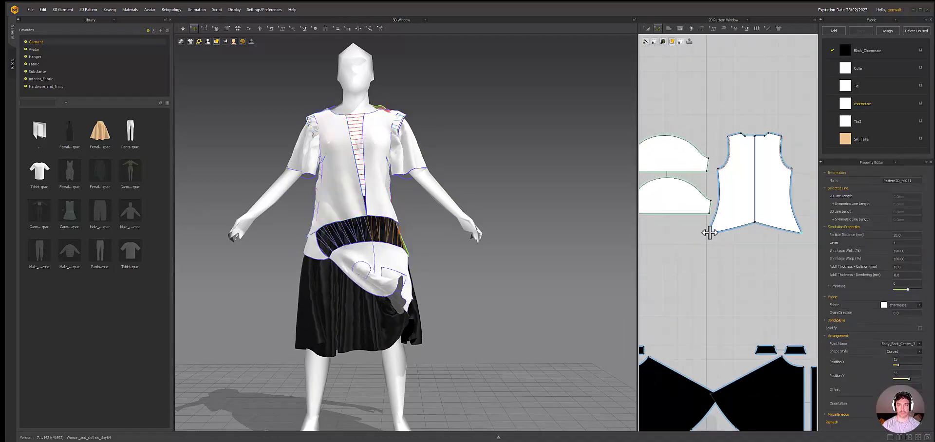
scroll(745, 267, "down", 3)
scroll(745, 268, "up", 3)
left_click(733, 229)
left_click(465, 235)
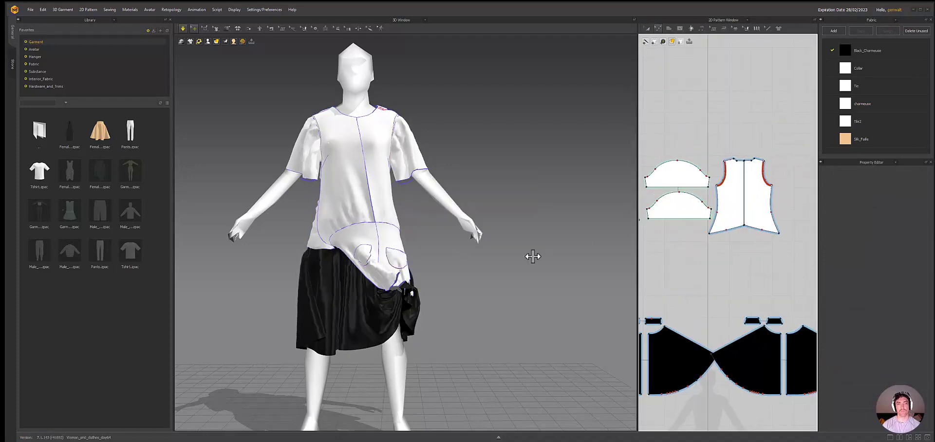
right_click_drag(532, 256, 371, 275)
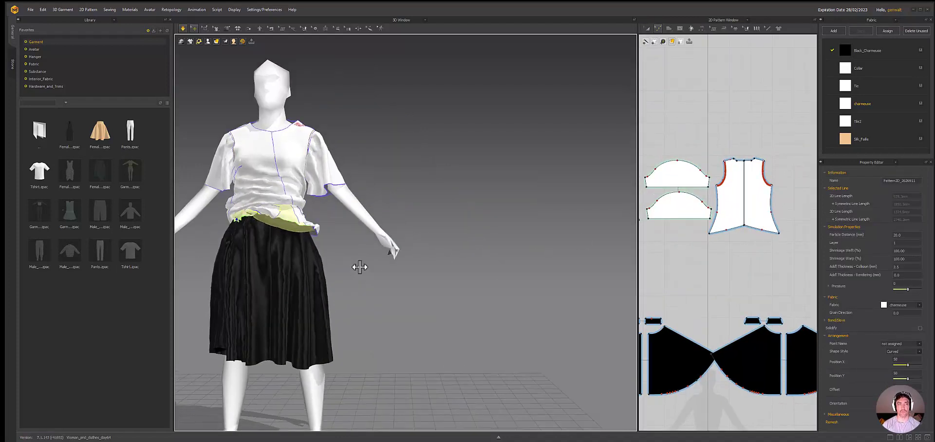
right_click_drag(364, 269, 487, 268)
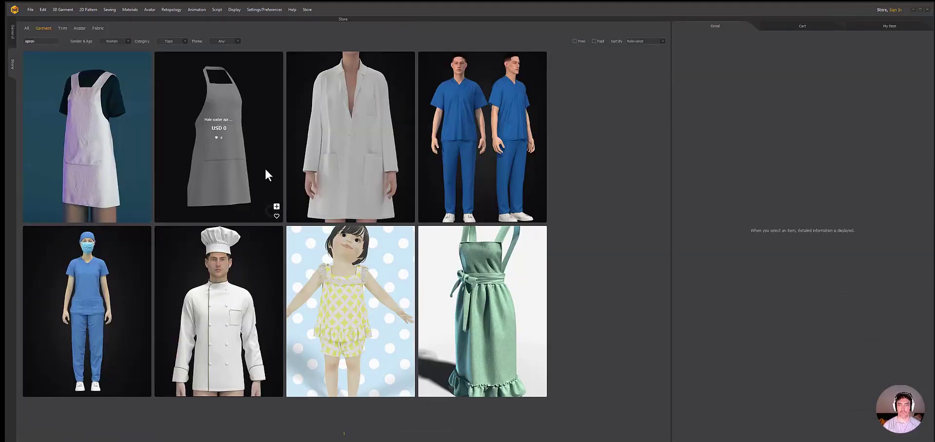
Step: Inspect the Single Pocket Kitchen Apron White in the store's 3D viewer, switching between its display options
left_click(87, 136)
left_click(739, 108)
left_click(577, 305)
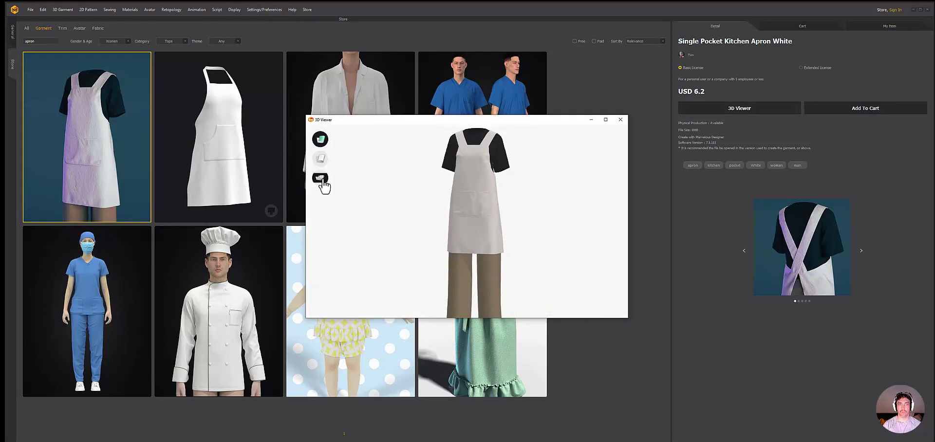
left_click(322, 140)
left_click(620, 119)
Step: Preview the Male waiter apron / Genesis 8 in the store's 3D viewer
double_click(258, 152)
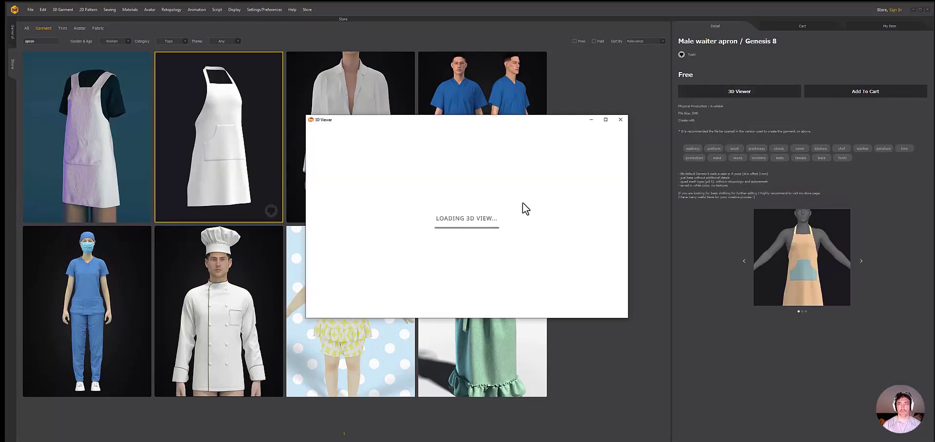
left_click(620, 119)
double_click(483, 266)
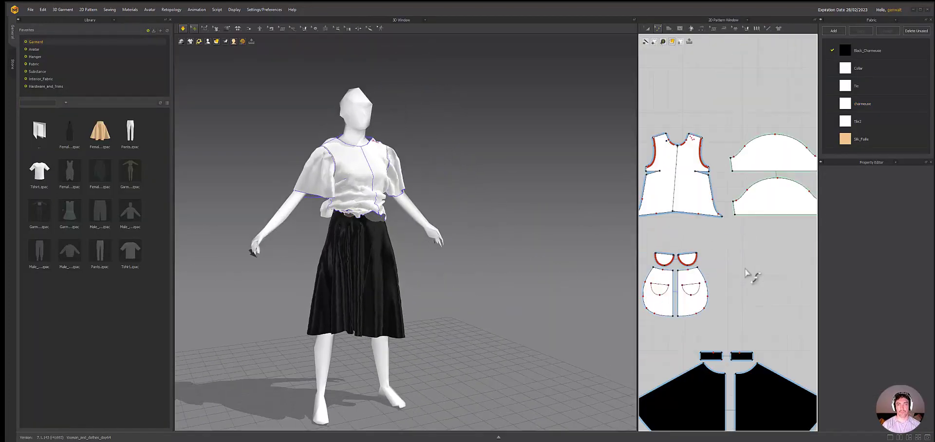
Step: Delete the blouse's bodice and sleeve pieces together with the pocketed apron pieces
scroll(651, 184, "down", 3)
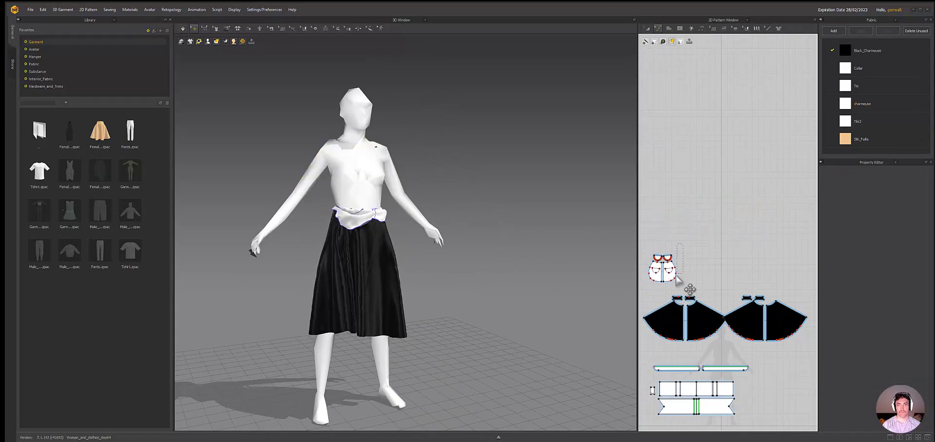
key("Delete")
right_click_drag(384, 212, 270, 221)
scroll(270, 222, "up", 3)
Step: Align the back waistband pieces above the back skirt panels in the pattern layout and check the skirt's fit
left_click_drag(641, 287, 795, 356)
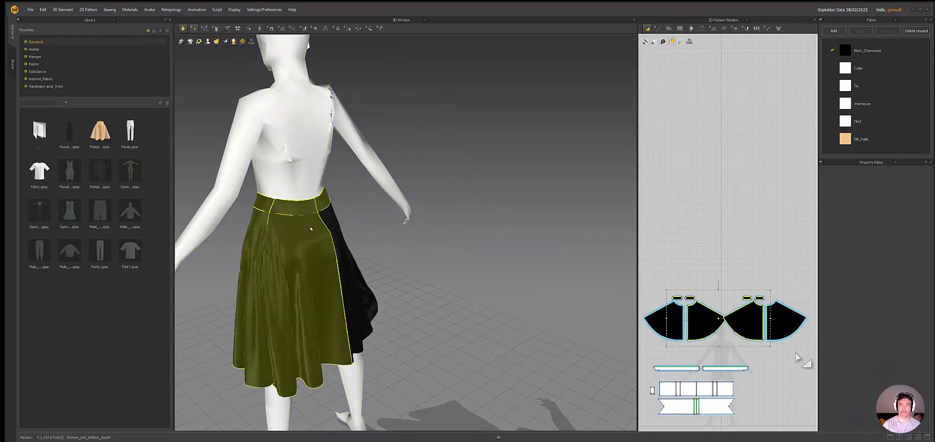
left_click(744, 291)
left_click(760, 273)
right_click_drag(438, 253, 361, 253)
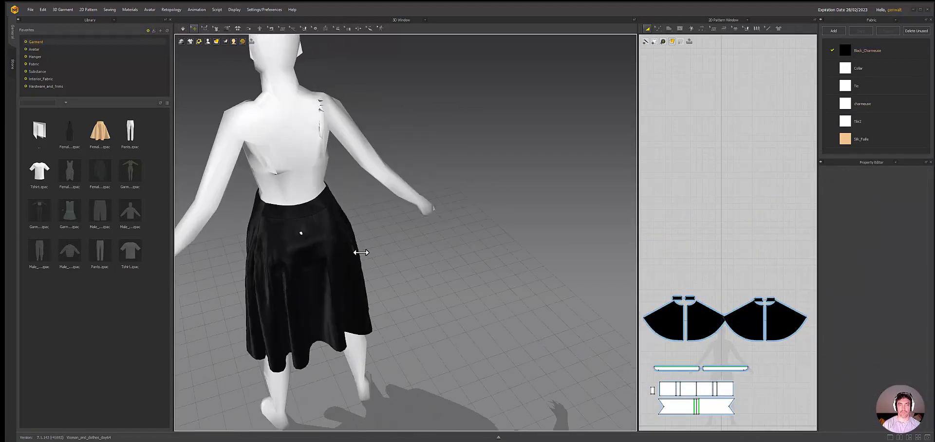
right_click_drag(424, 244, 460, 263)
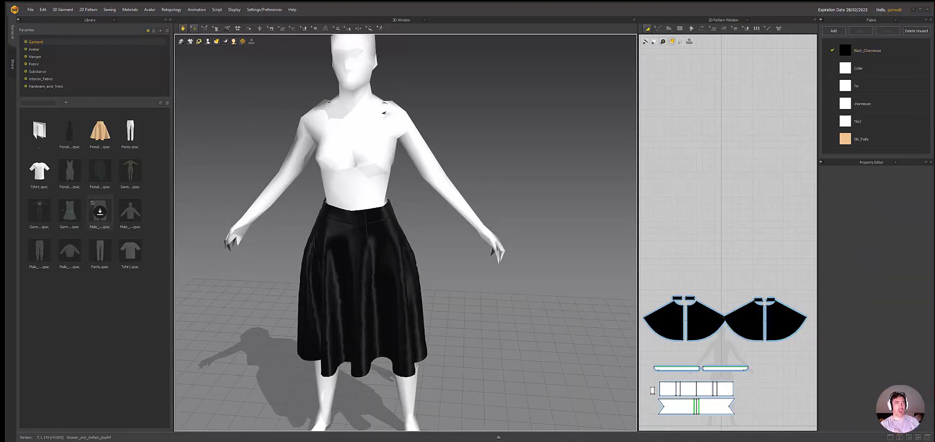
Step: Add the library's Tshirt garment to the avatar and scale its pattern pieces down slightly
double_click(38, 171)
key("Return")
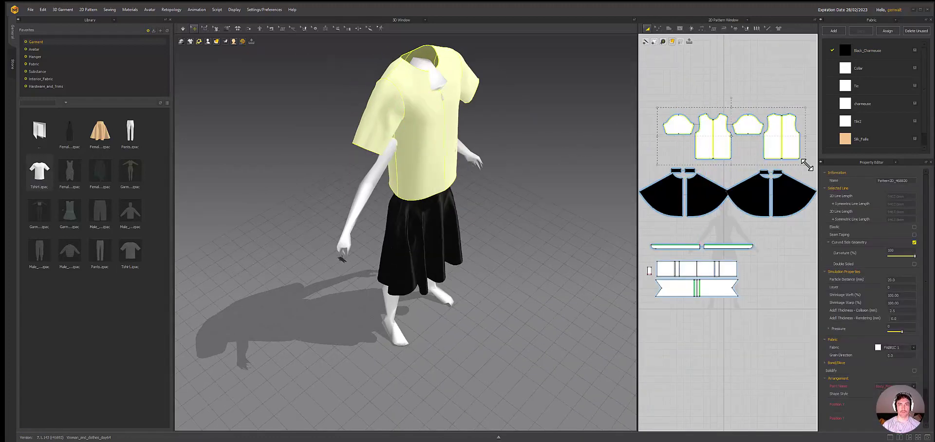
left_click_drag(806, 165, 785, 158)
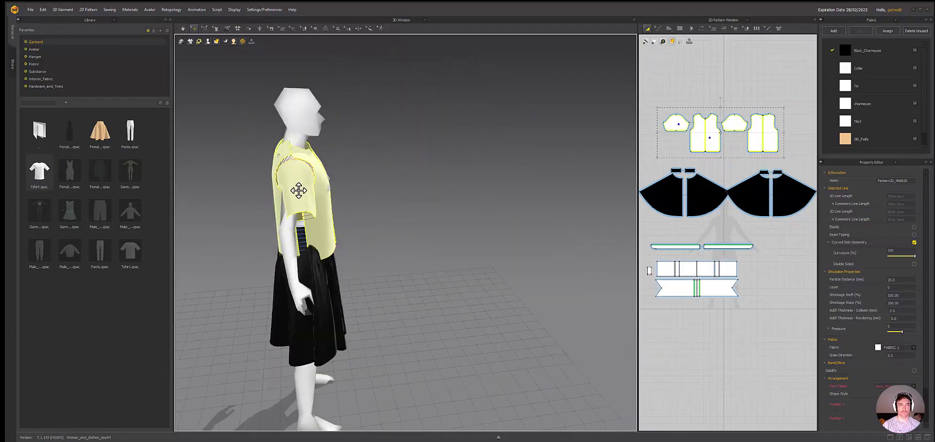